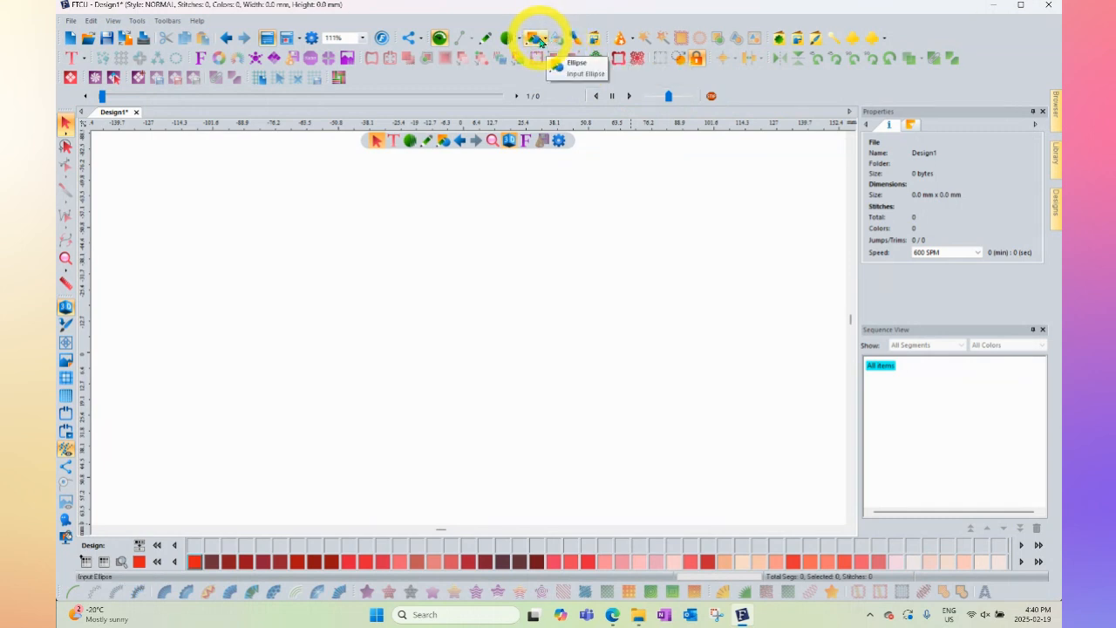
Draw three overlapping ellipses: one about 72 × 80 mm, a wider one beside it, and one about 56 × 68 mm crossing both from below
click(540, 41)
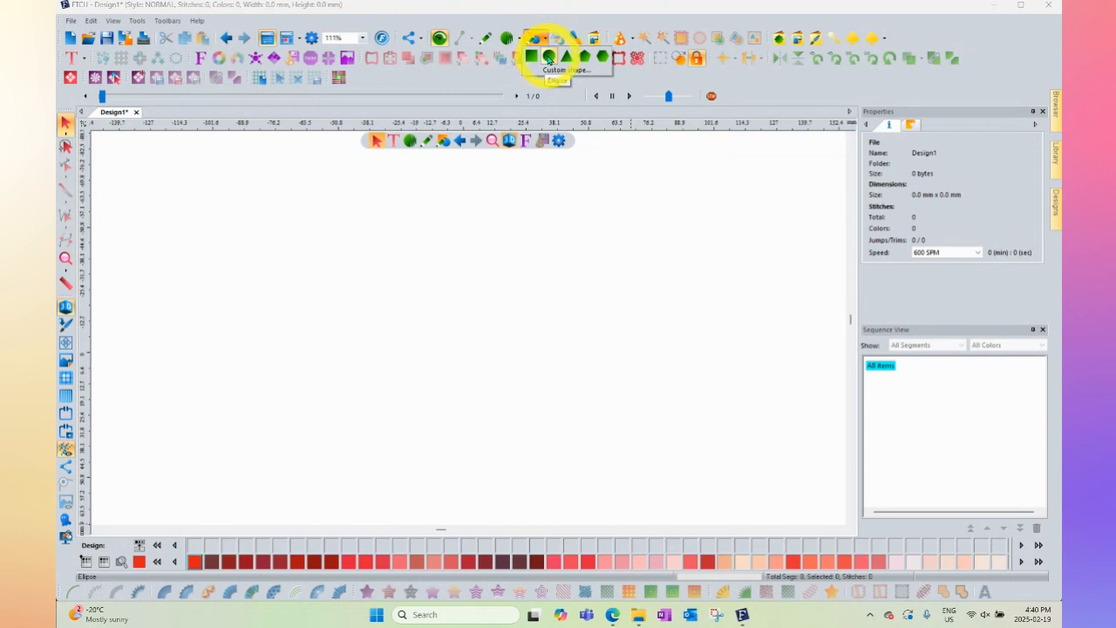
click(549, 57)
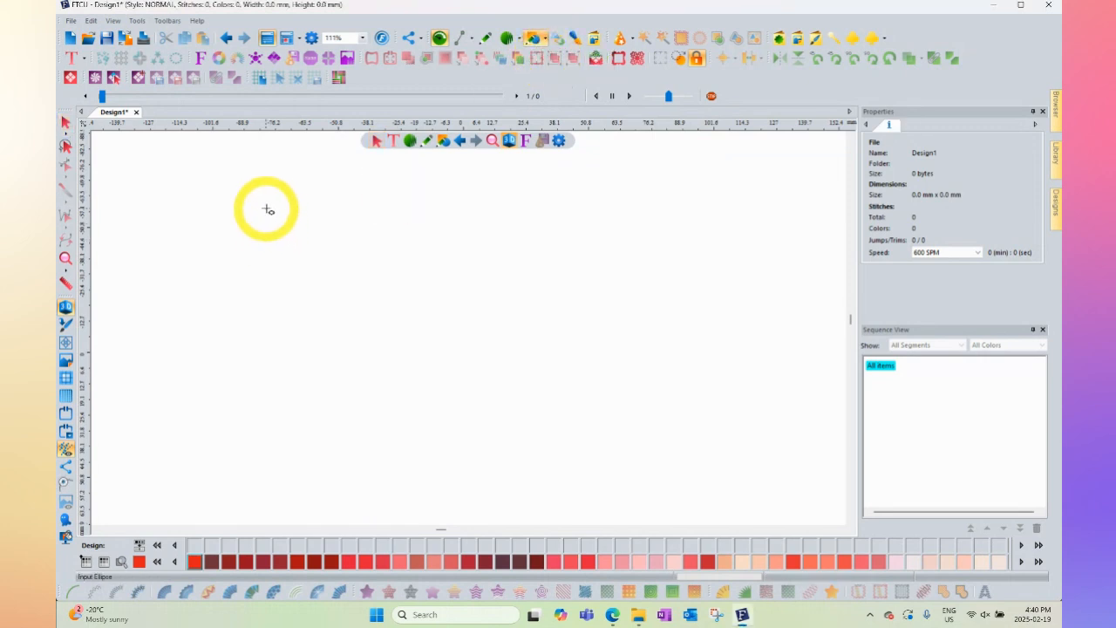
drag(267, 209, 446, 407)
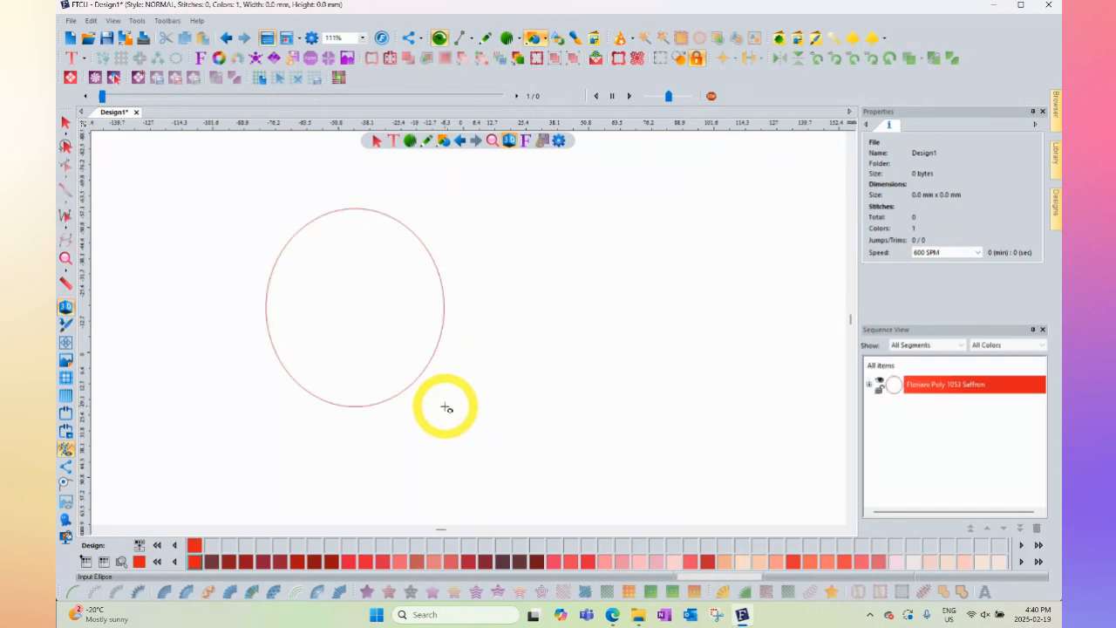
drag(641, 218, 372, 395)
drag(364, 466, 501, 312)
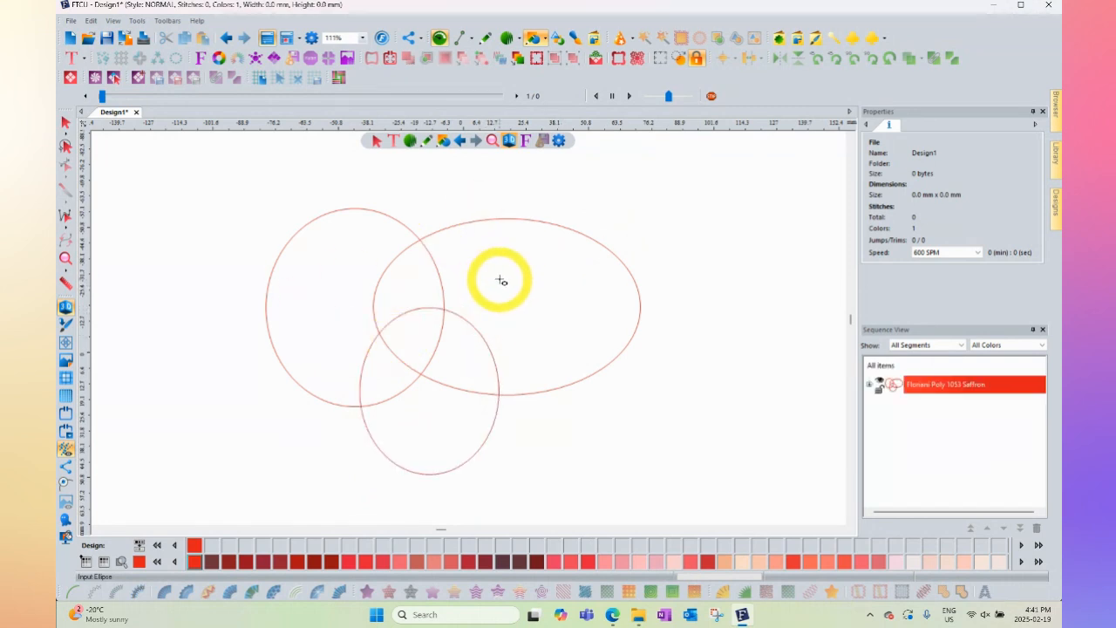
Select each of the three ellipses in turn, and move the third one slightly down and left
click(66, 124)
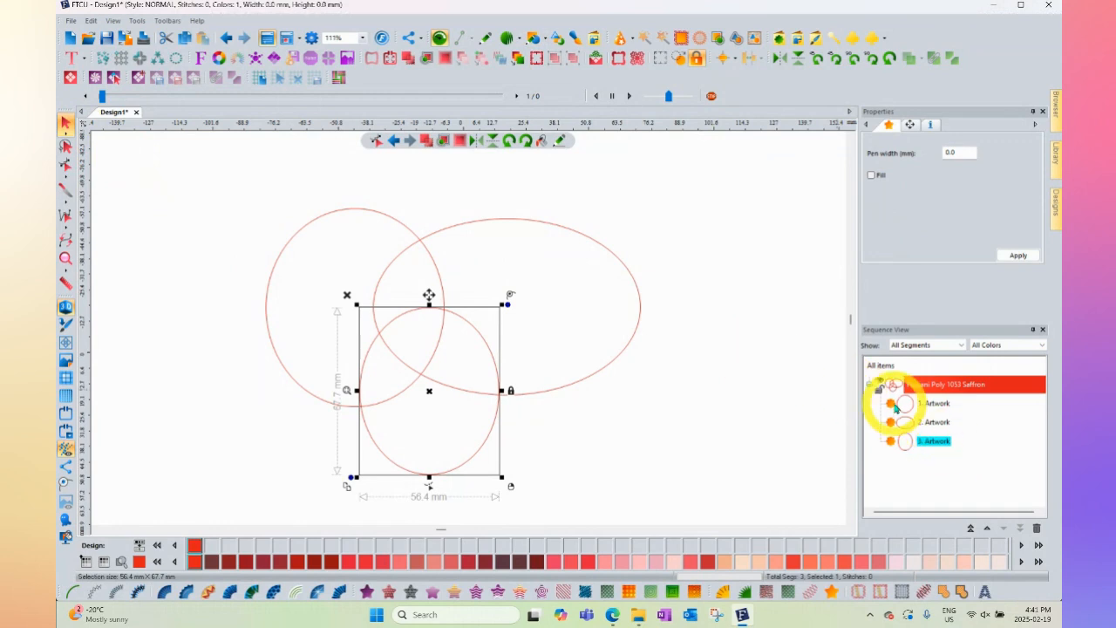
click(930, 405)
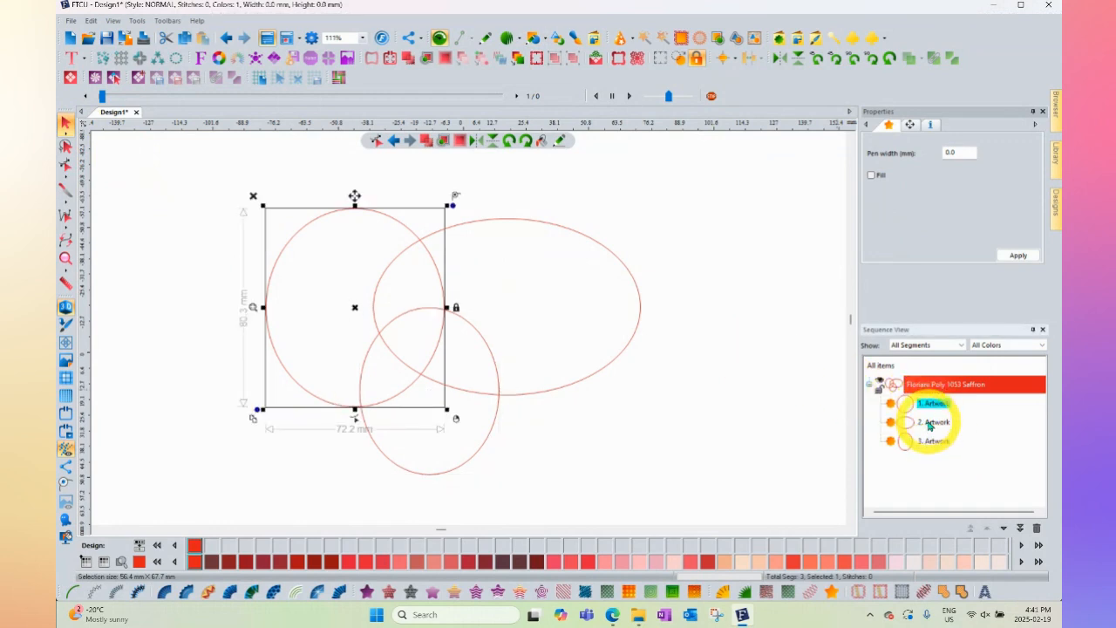
click(929, 423)
click(929, 441)
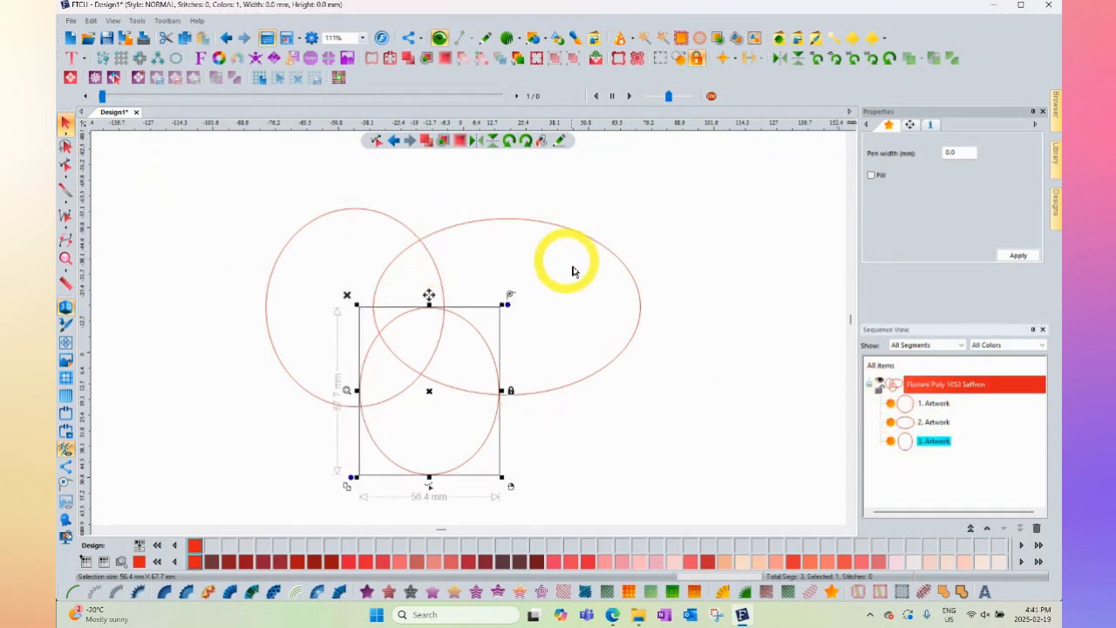
drag(433, 394, 428, 399)
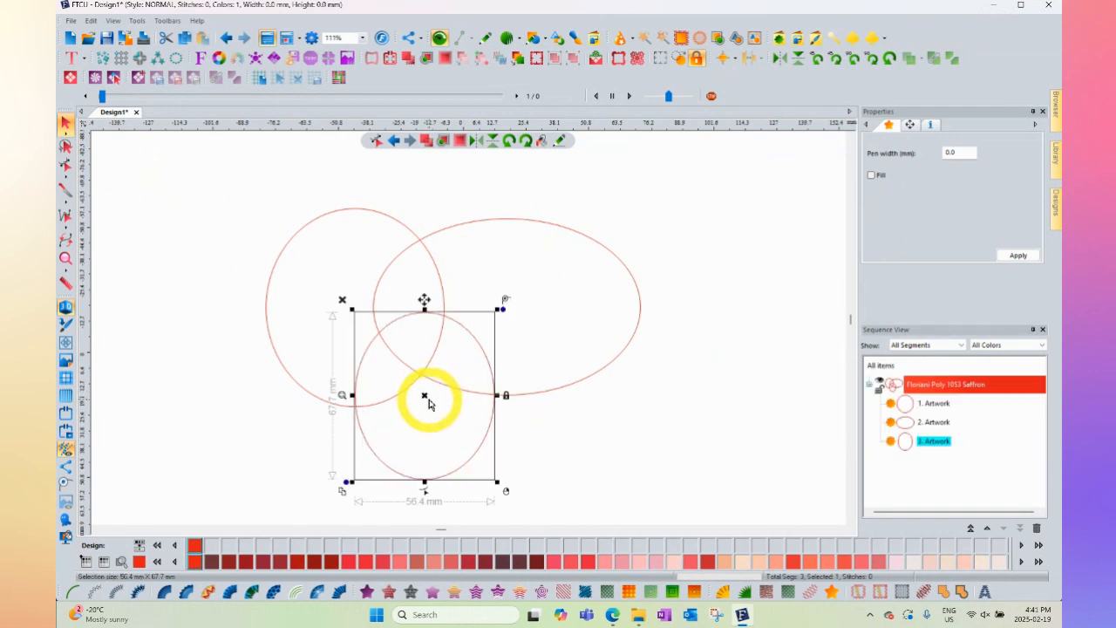
click(428, 188)
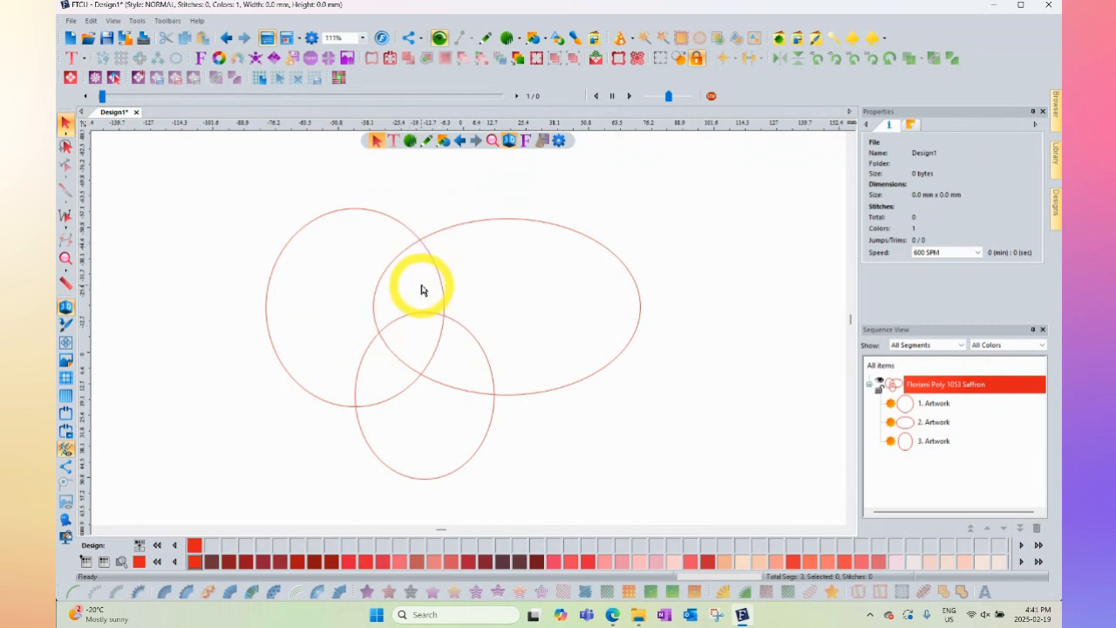
Create a filled object from the first two ellipses' overlap outside the third, and move it to the upper right of the ellipses
click(555, 39)
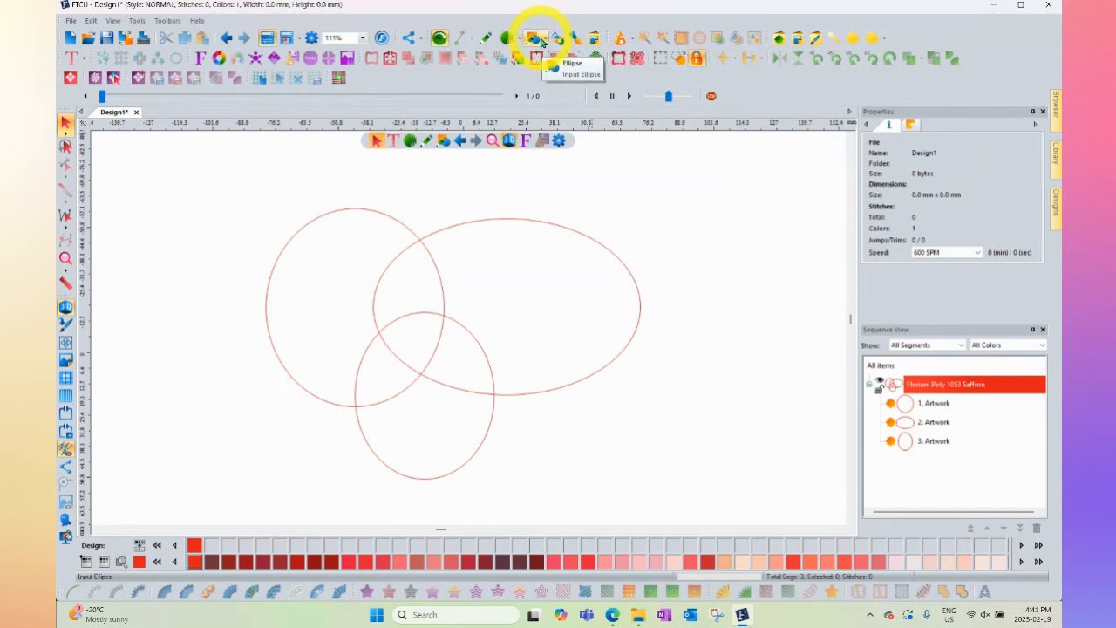
click(558, 40)
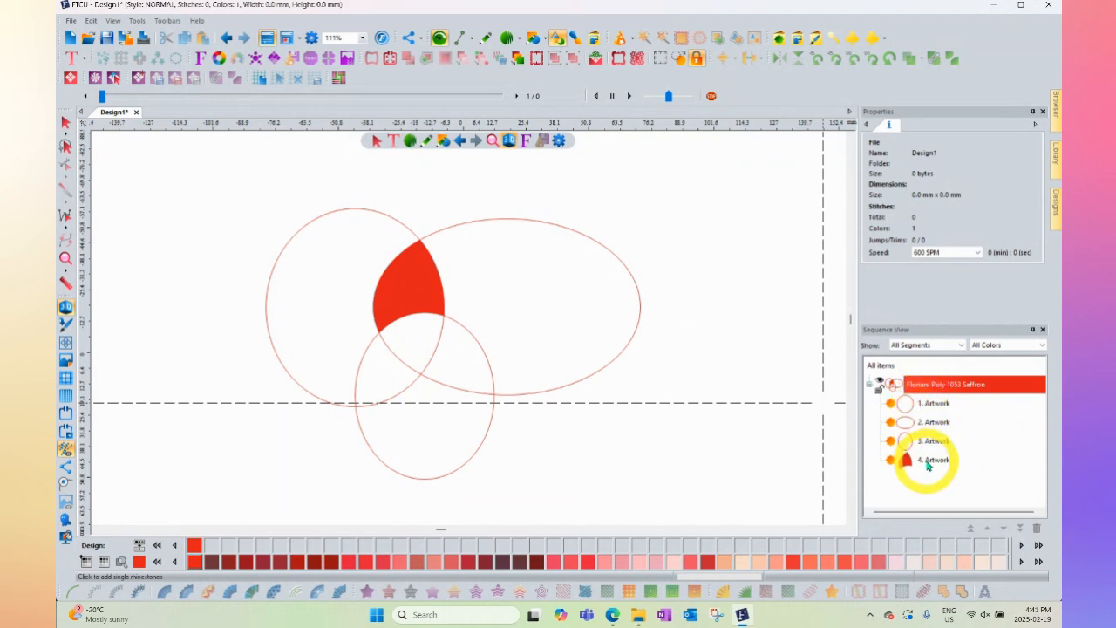
click(931, 460)
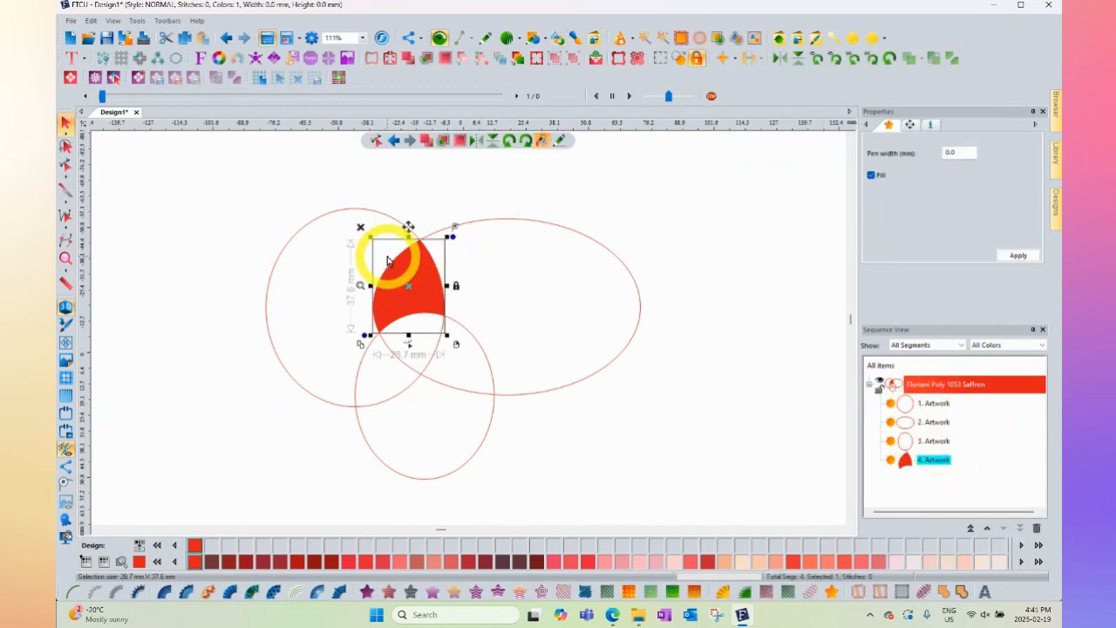
drag(413, 289, 716, 229)
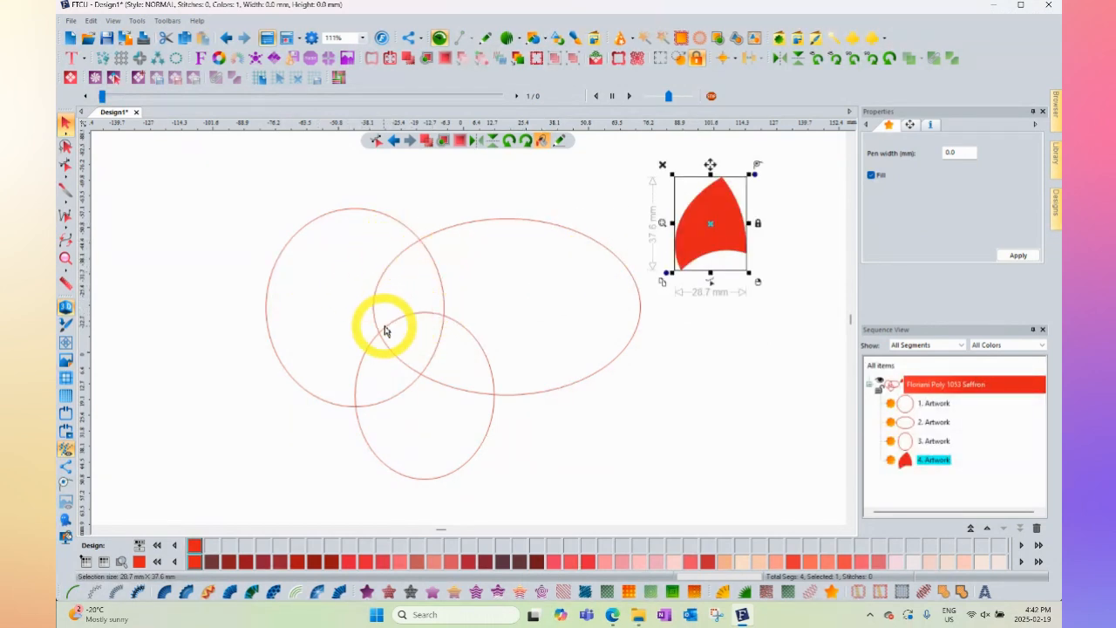
click(449, 267)
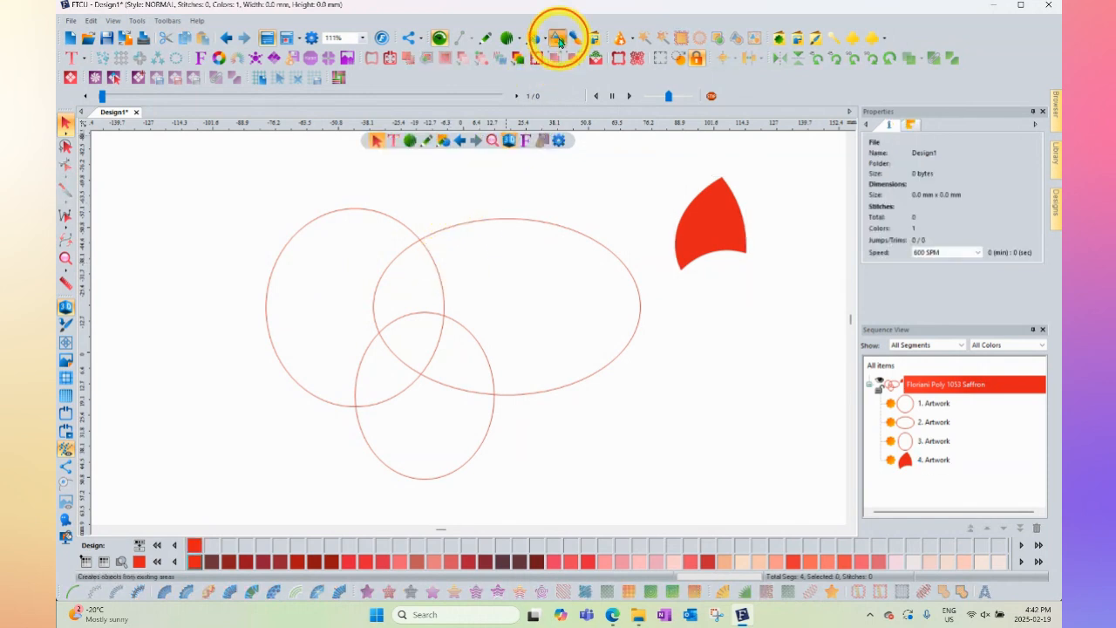
Create three filled petal objects from the areas where exactly two ellipses overlap, leaving the centre empty
click(559, 41)
click(381, 370)
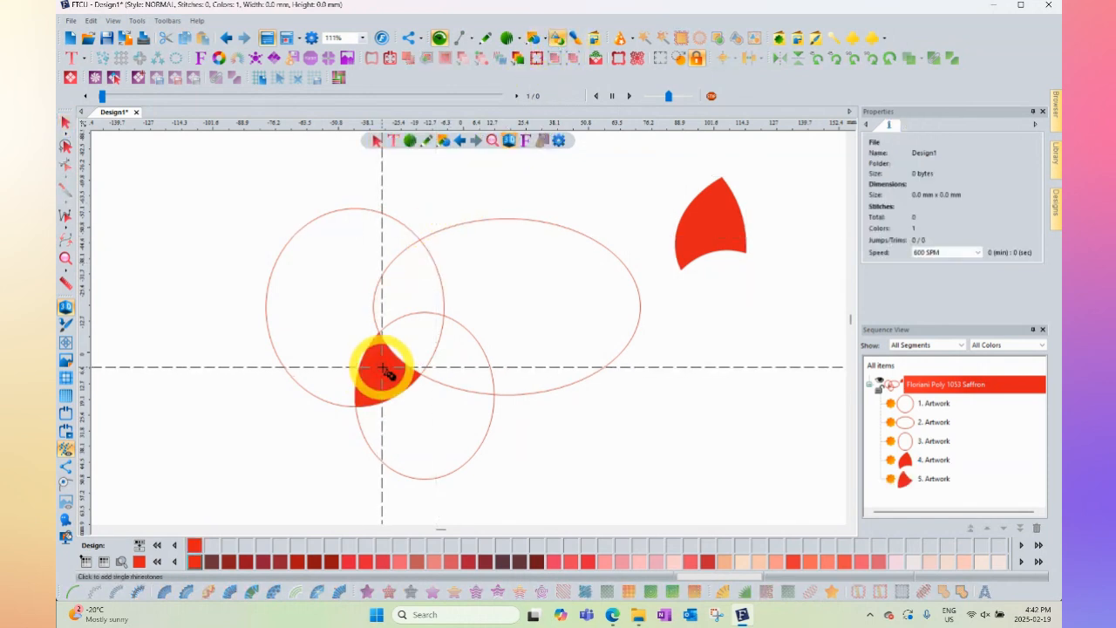
click(453, 365)
click(413, 272)
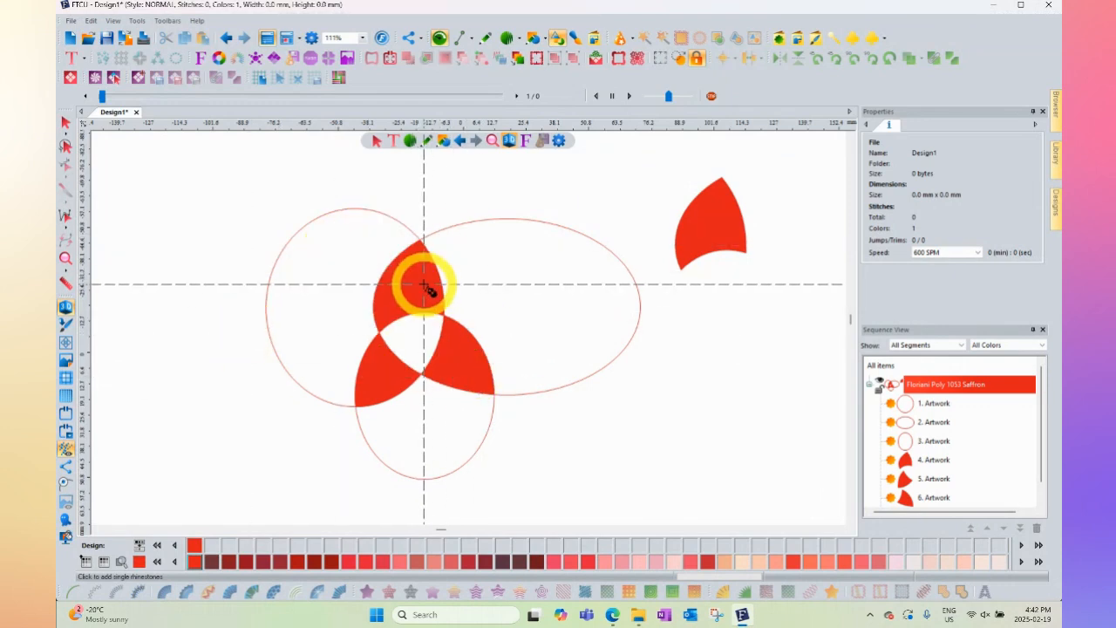
Select the three filled petals together and move them to the left of the ellipses
click(66, 123)
click(440, 212)
drag(298, 184, 521, 408)
drag(431, 292, 202, 339)
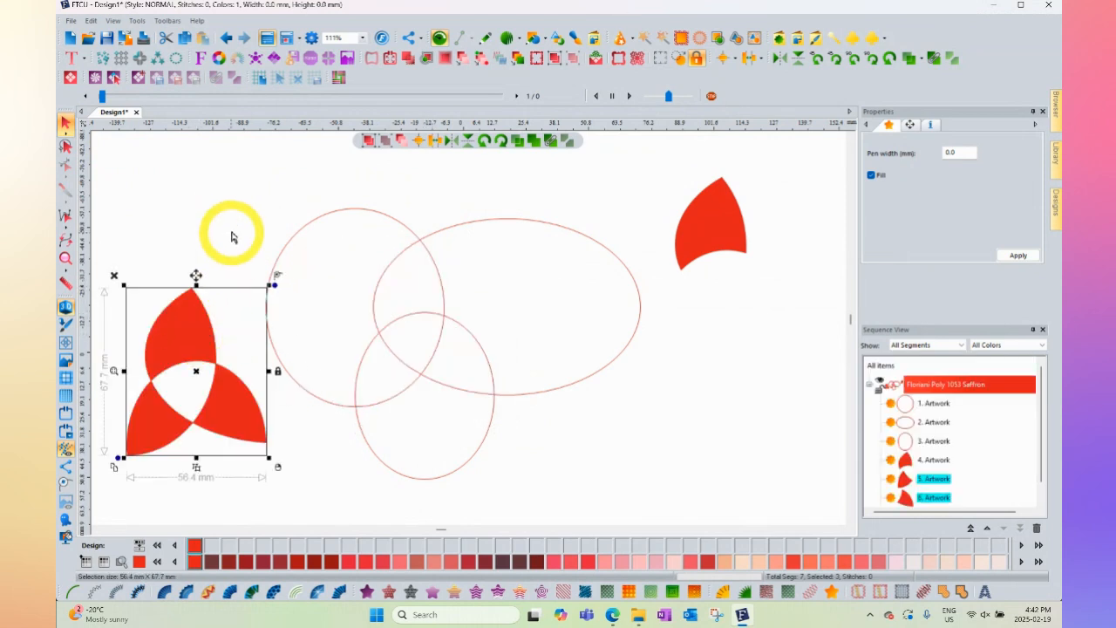
click(231, 233)
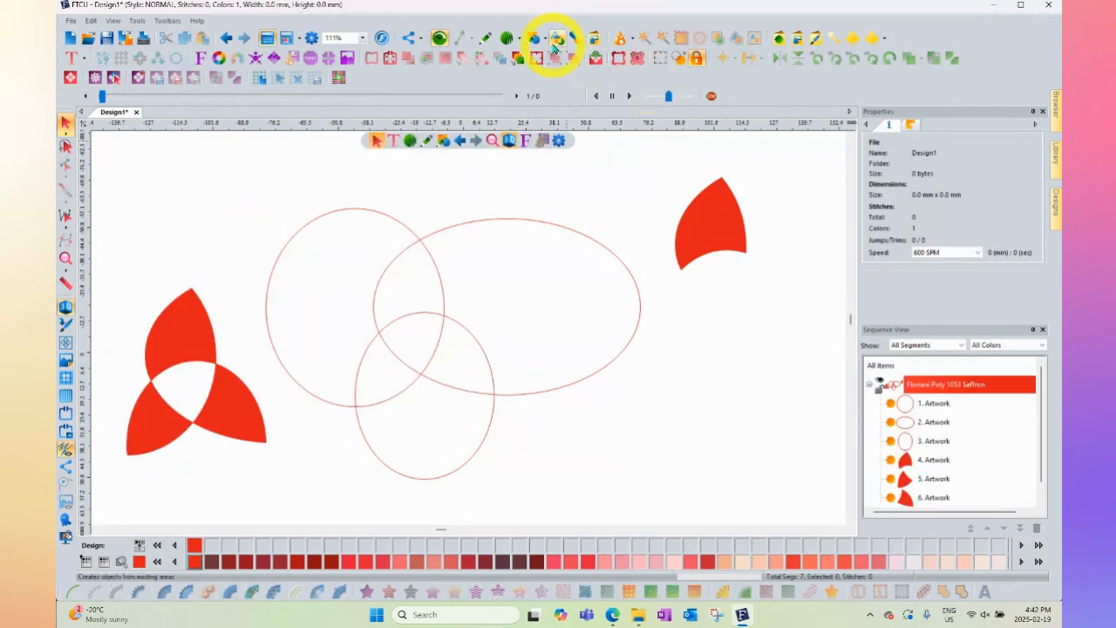
Create filled objects from the three outer ellipse areas that overlap no other ellipse
click(557, 37)
click(523, 328)
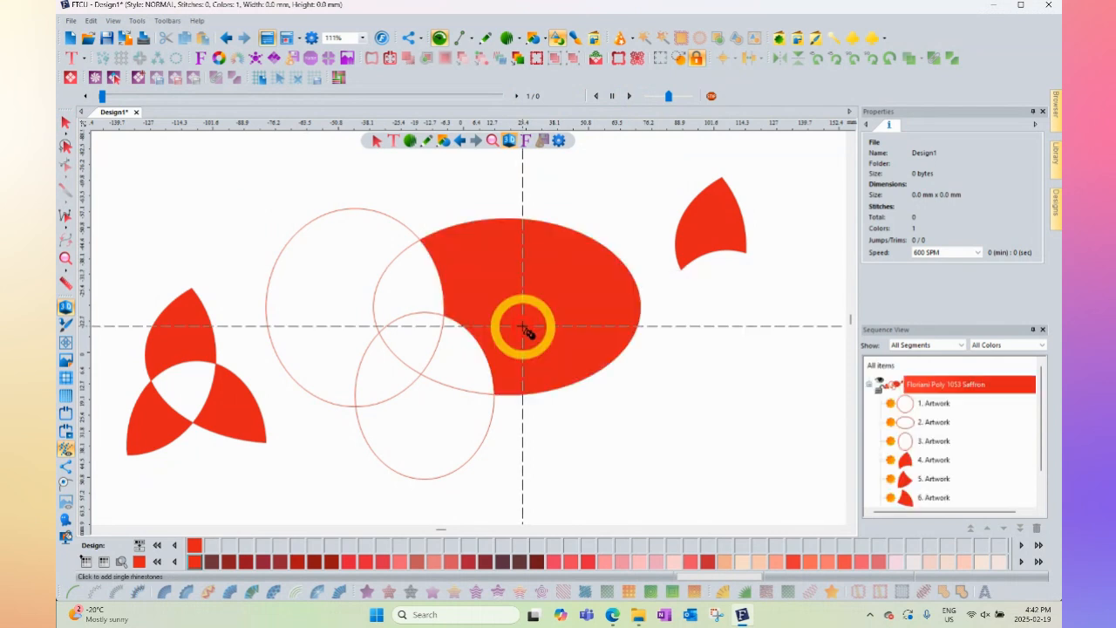
click(307, 289)
click(410, 434)
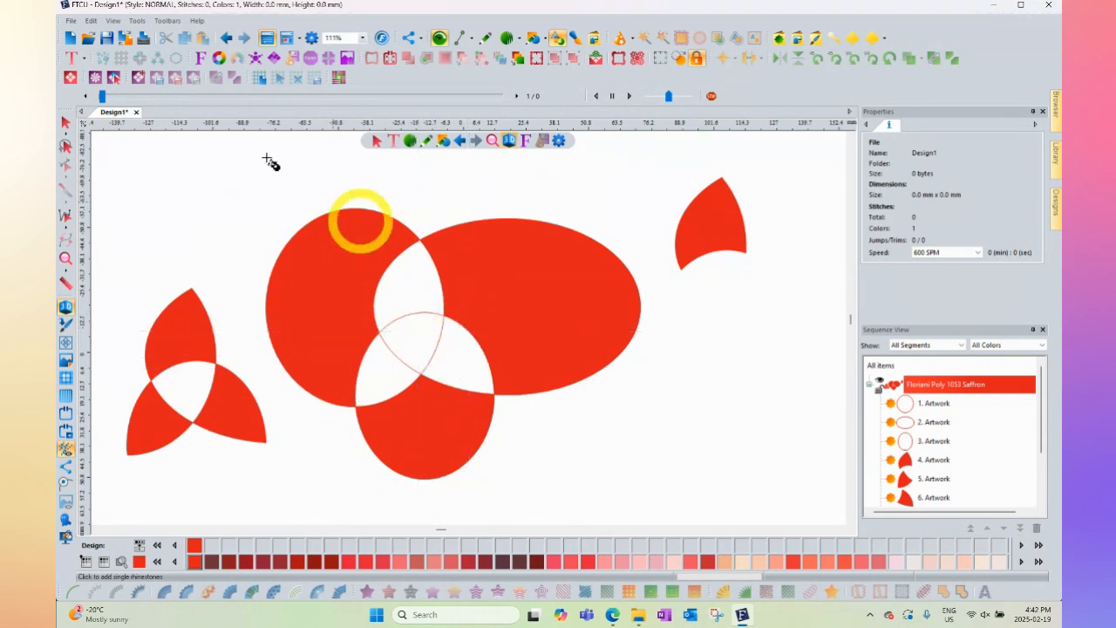
Move the three outer filled pieces apart: the crescent to the upper left, the wide piece to the lower right, and the small one below
click(331, 252)
drag(331, 252, 230, 175)
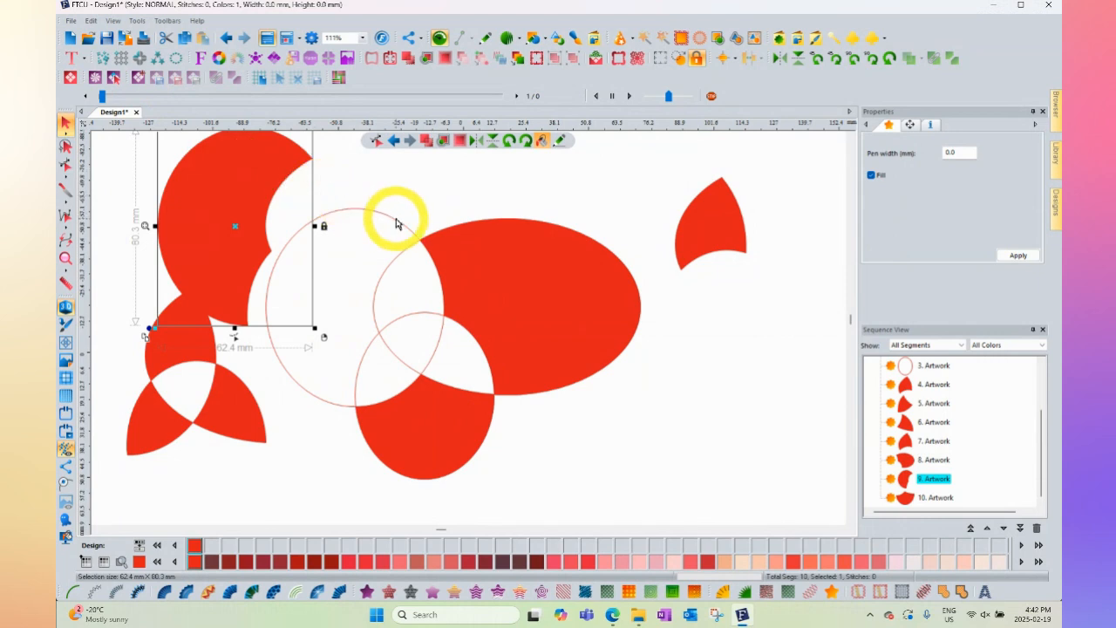
scroll(397, 224, down, 3)
drag(476, 249, 584, 320)
drag(401, 319, 447, 380)
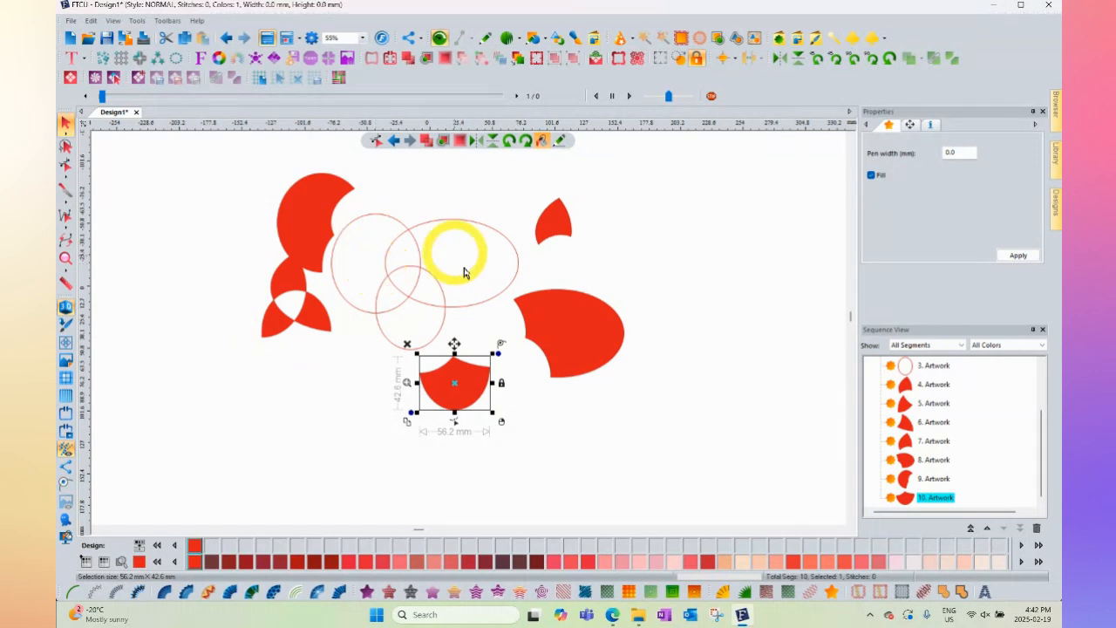
click(566, 329)
click(441, 382)
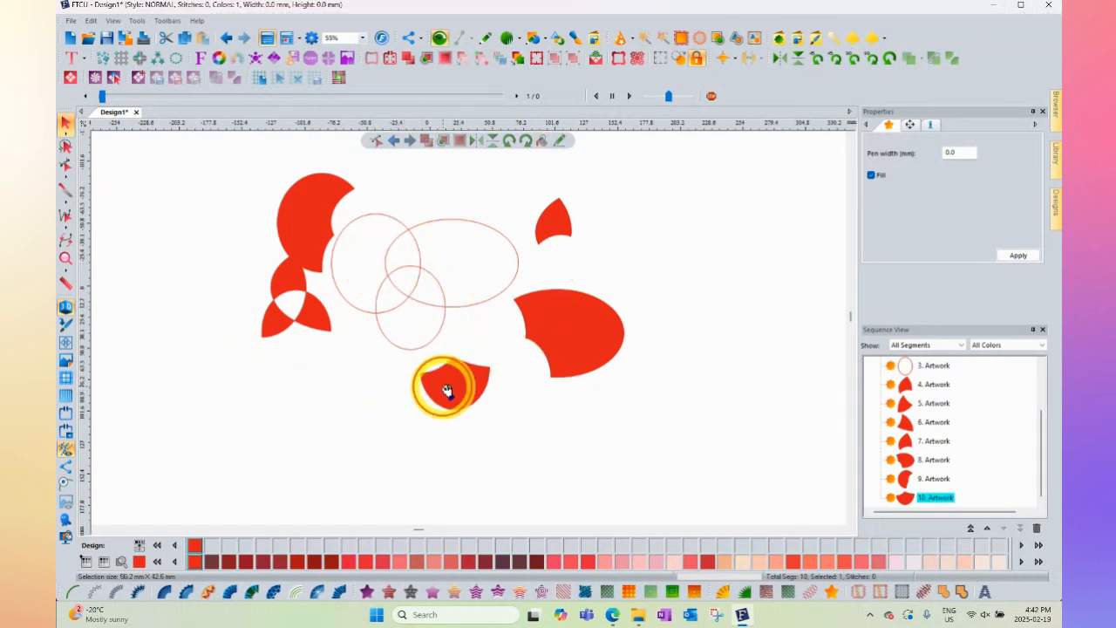
click(317, 226)
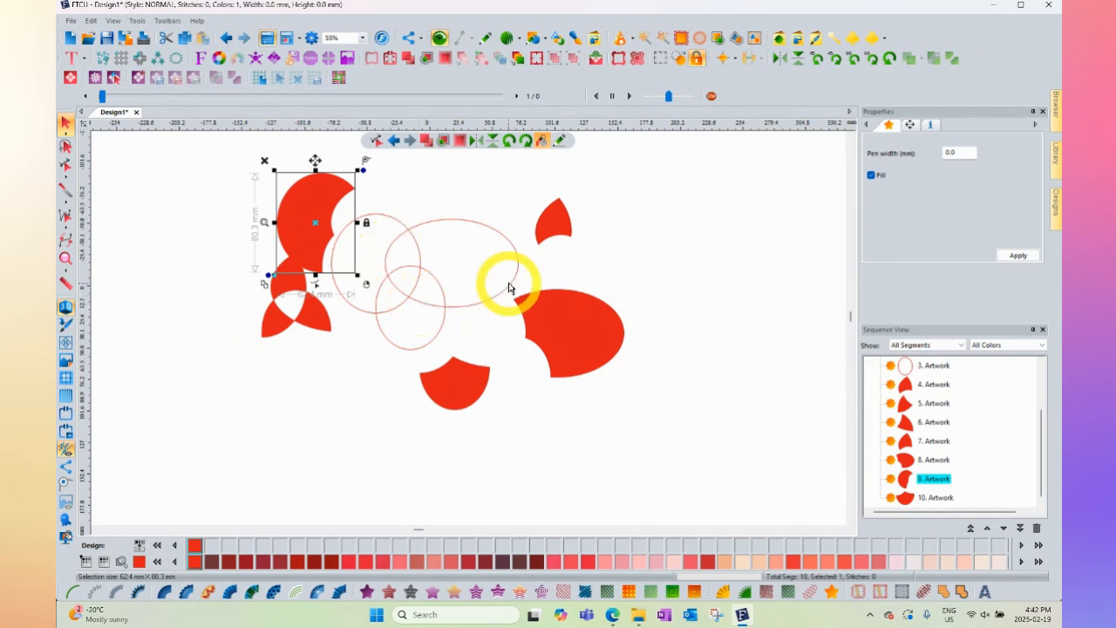
Create a second set of three filled petals from the pairwise overlaps of the original ellipses
click(556, 41)
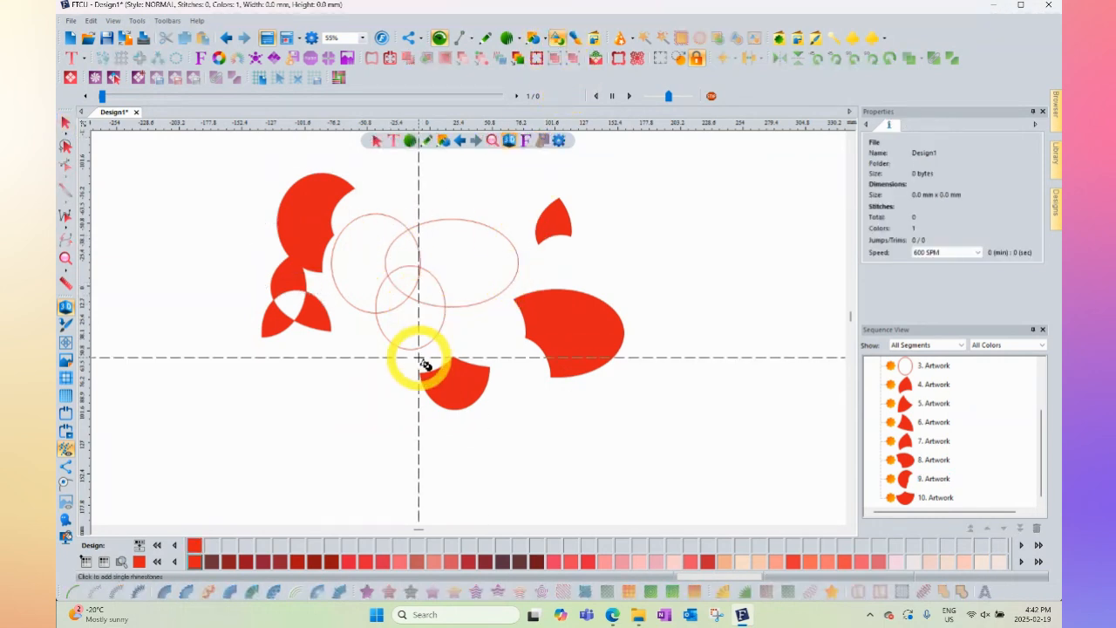
click(423, 292)
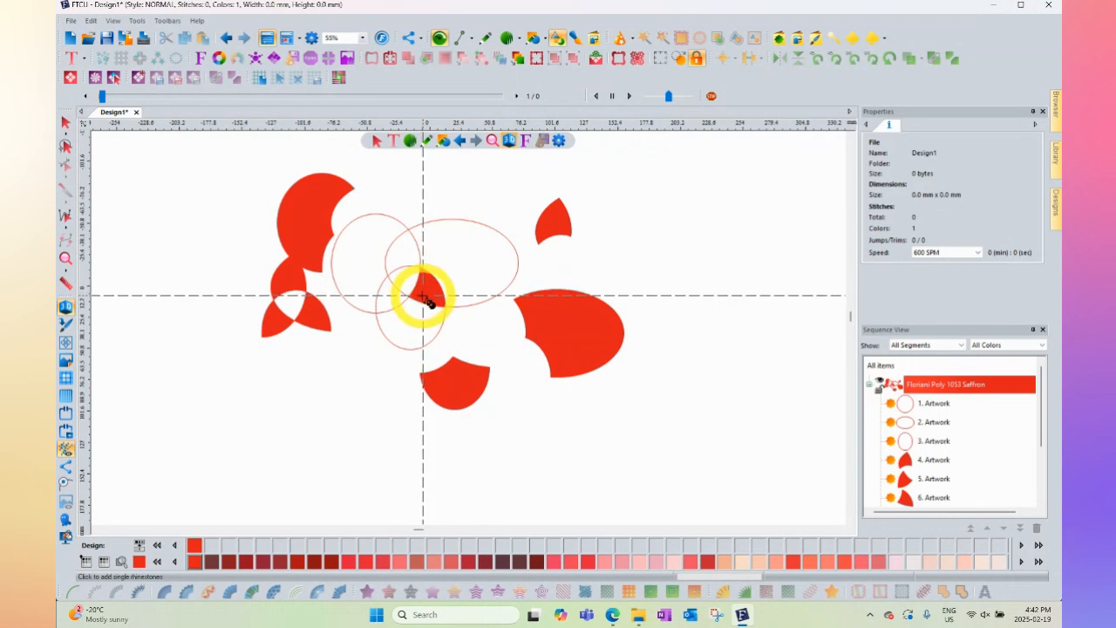
click(395, 254)
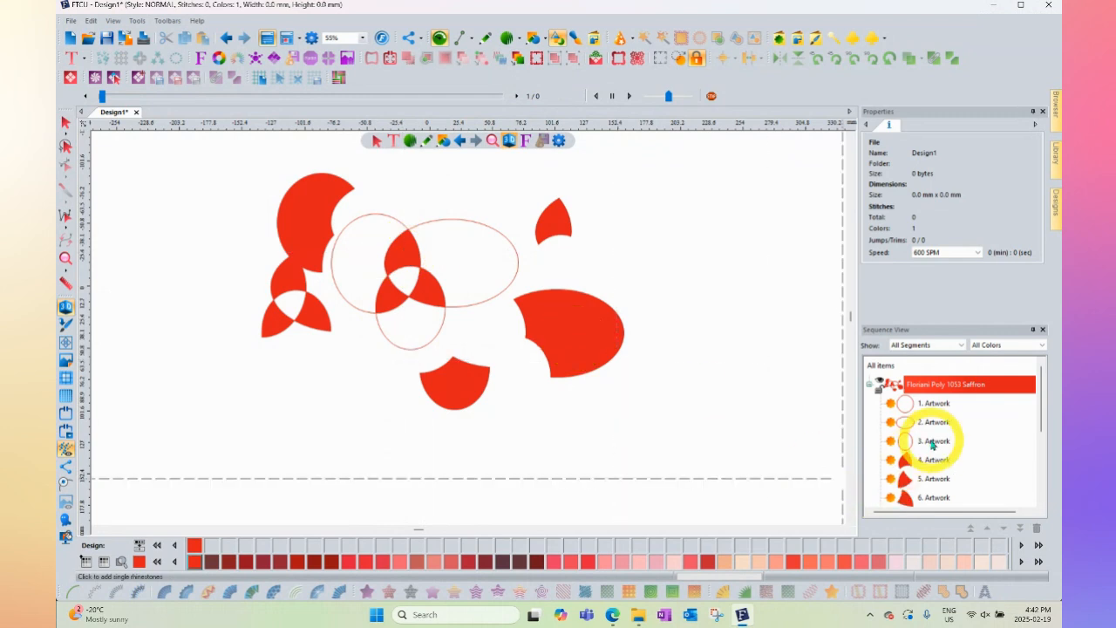
scroll(933, 444, down, 2)
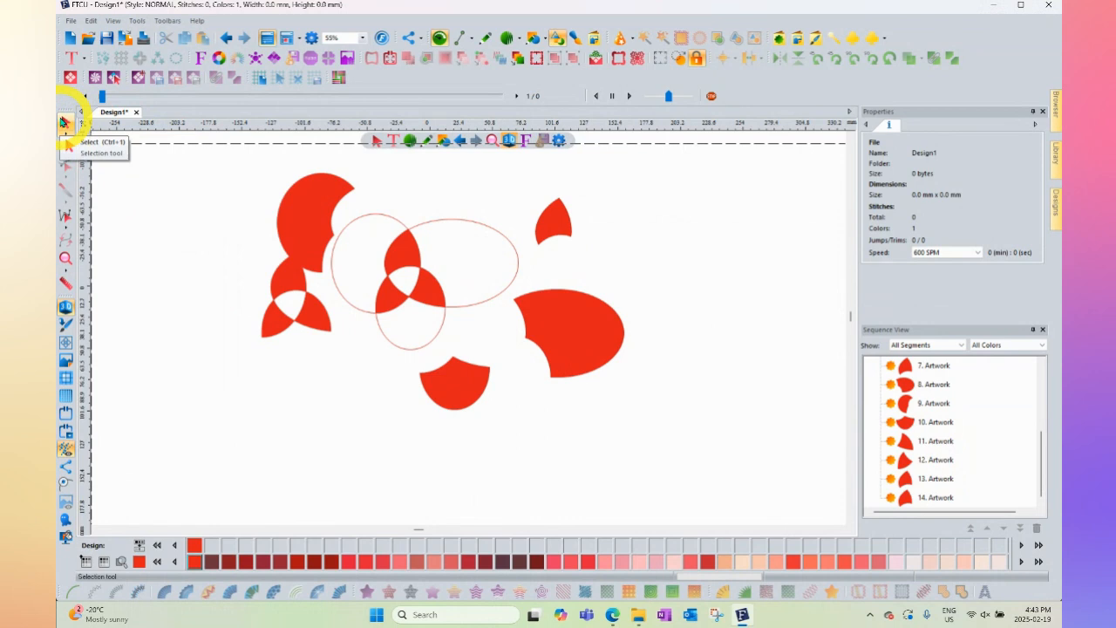
scroll(274, 274, down, 2)
scroll(294, 259, up, 4)
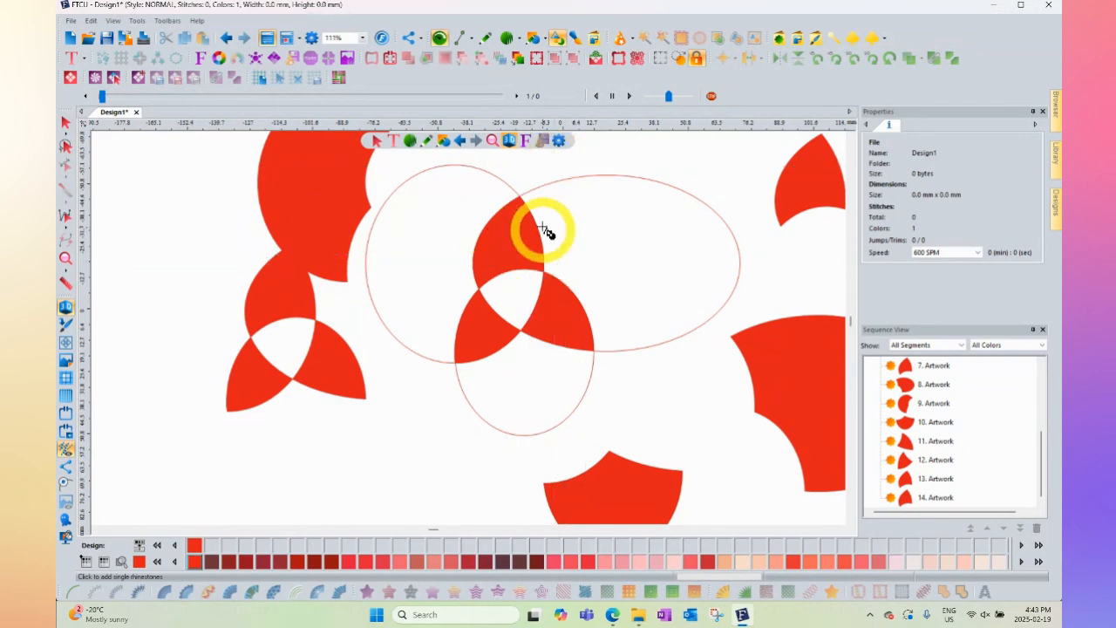
scroll(381, 232, up, 2)
scroll(381, 232, down, 4)
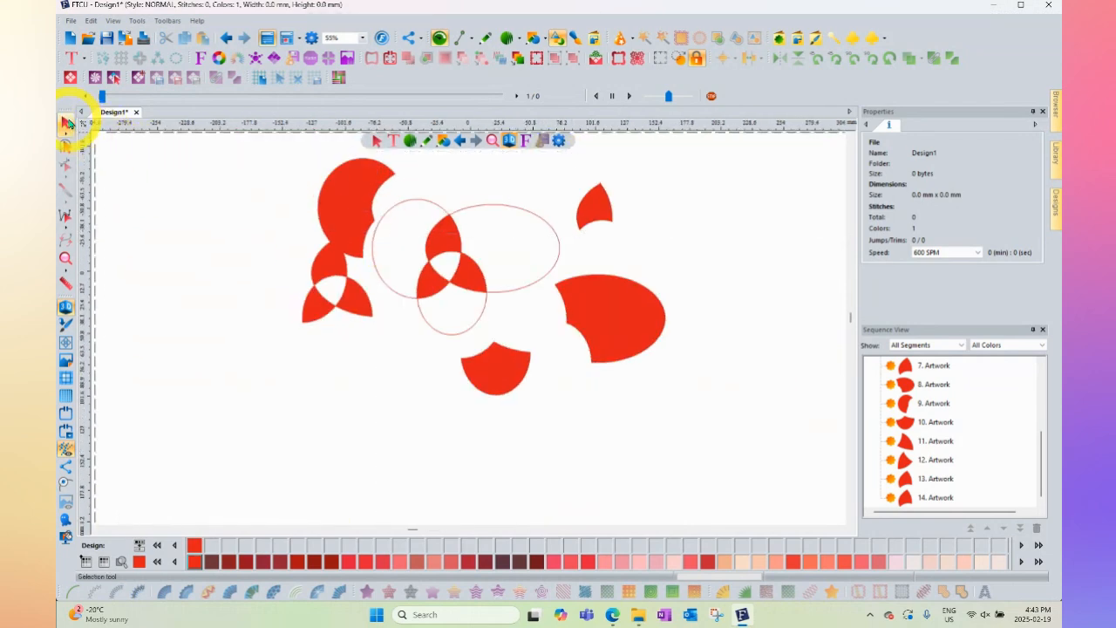
Select the crescent and the top petal it overlaps, and turn off their fill so only outlines remain
click(66, 123)
drag(250, 152, 402, 288)
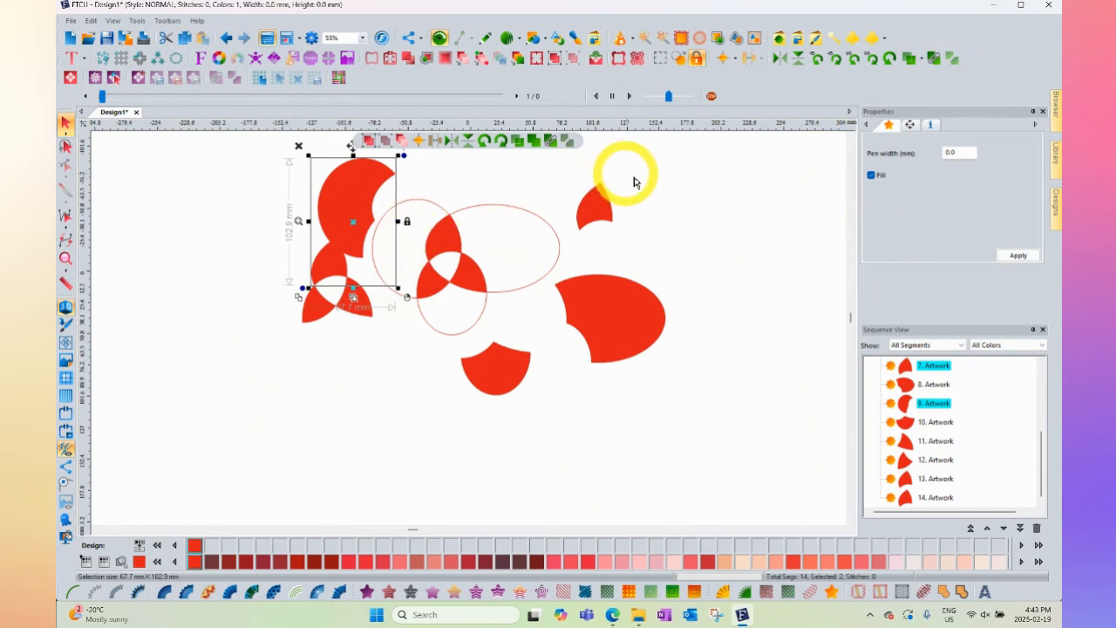
click(872, 174)
click(1020, 255)
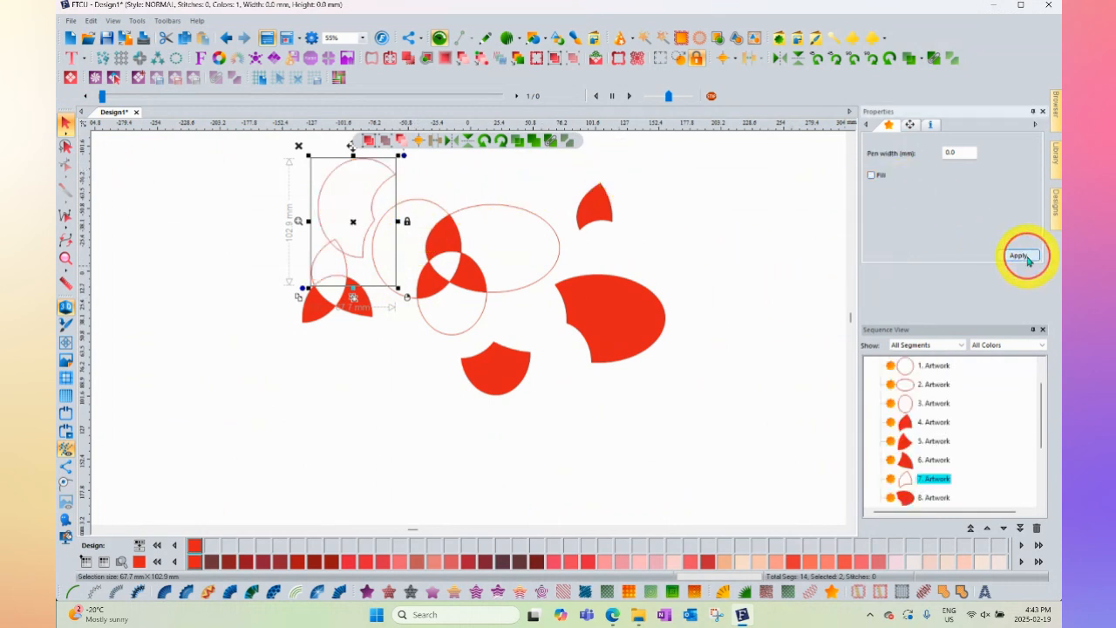
Create filled objects from the small overlap of the crescent and petal outlines and from the remaining petal area outside the crescent
scroll(378, 219, up, 2)
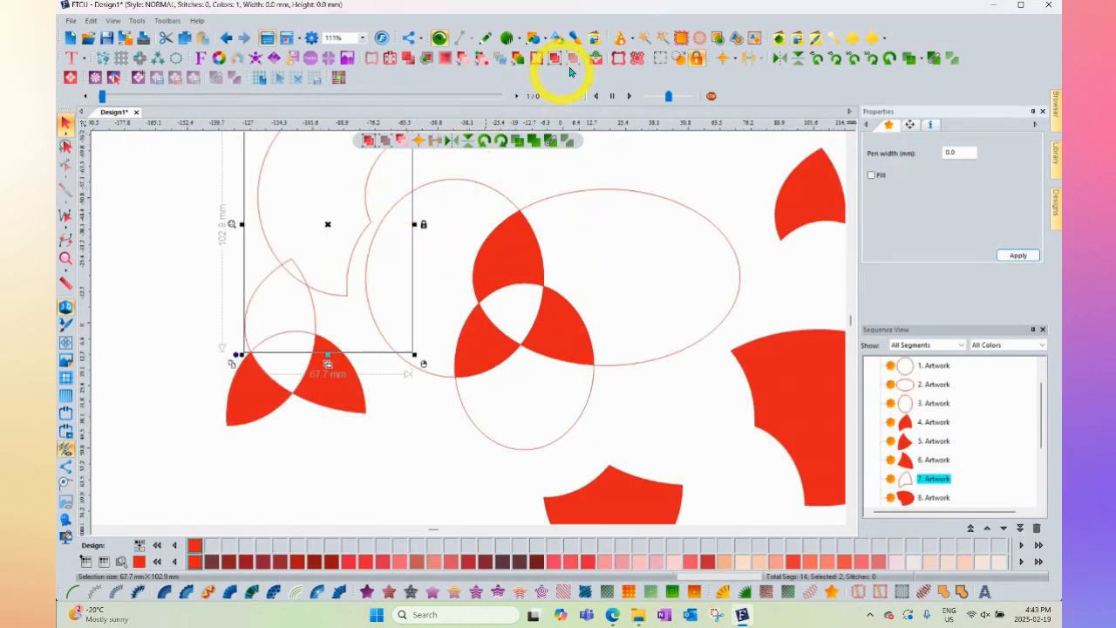
click(557, 38)
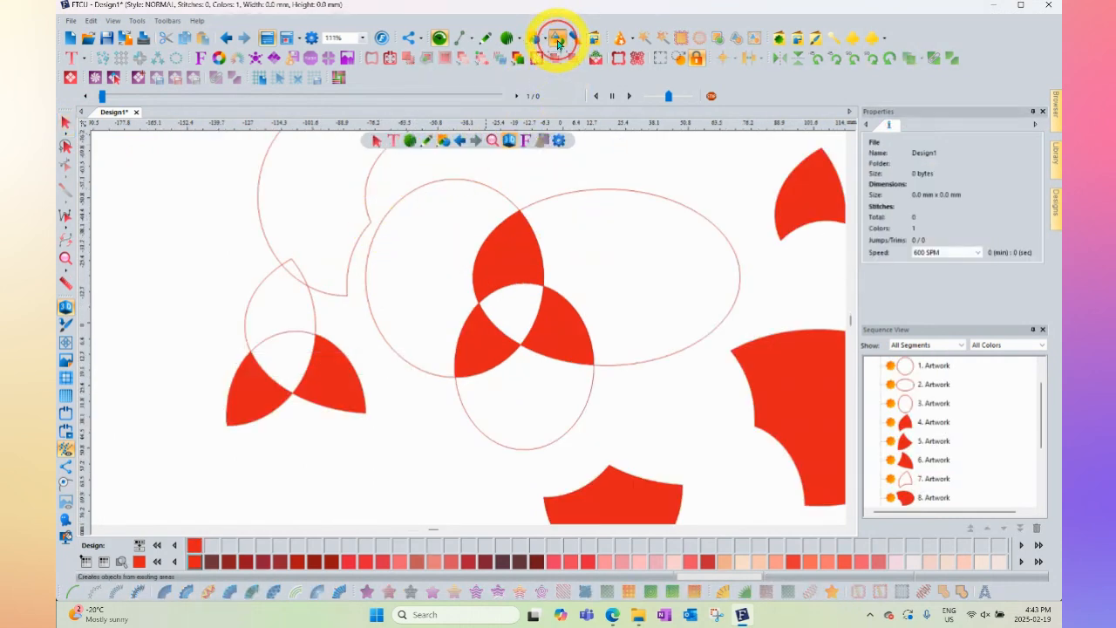
click(294, 272)
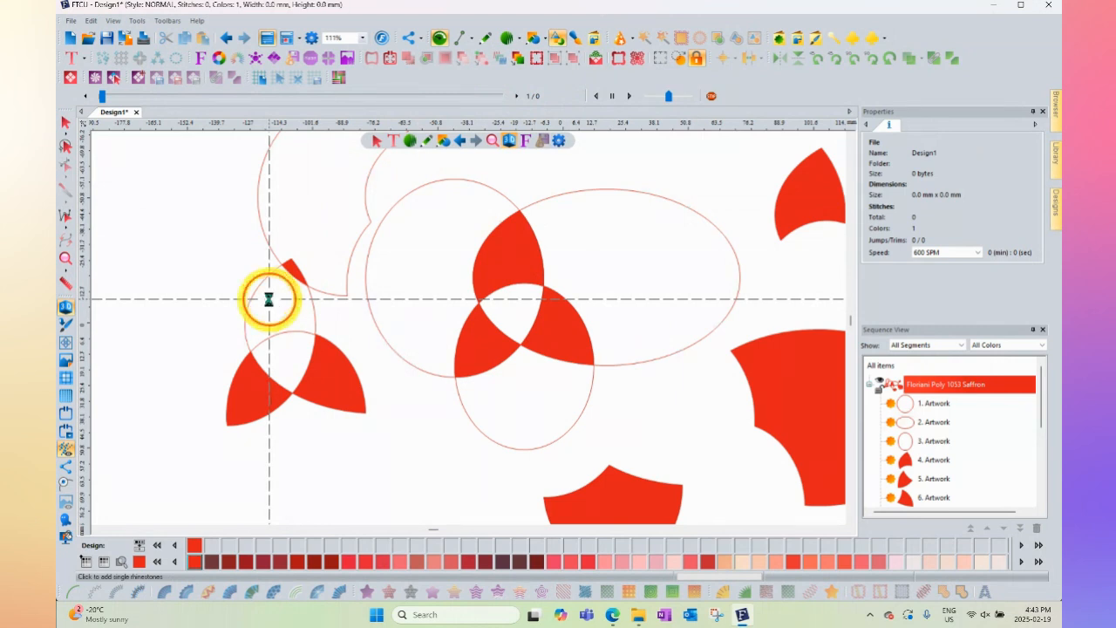
Move the new filled petal piece to the left of its outline and place the small overlap sliver just below it
click(66, 122)
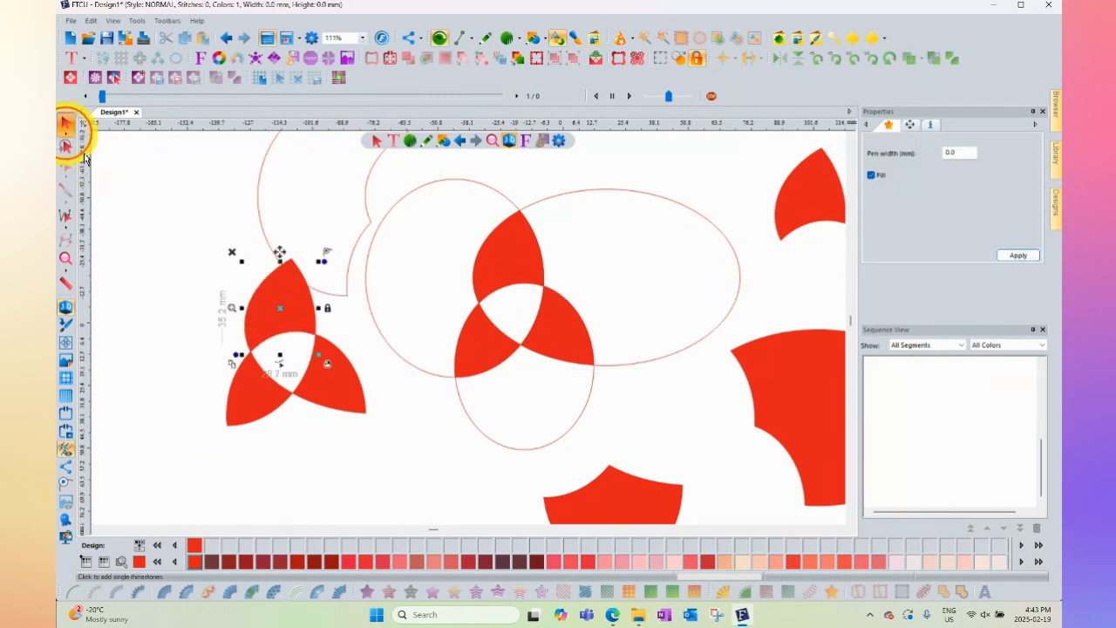
drag(286, 312, 183, 274)
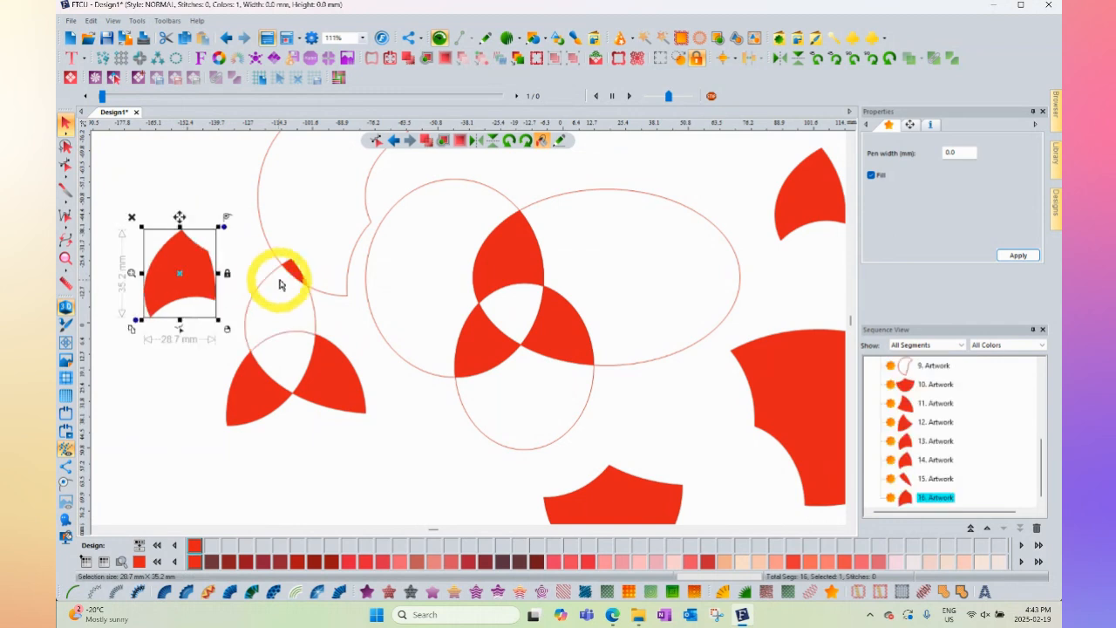
drag(294, 277, 156, 332)
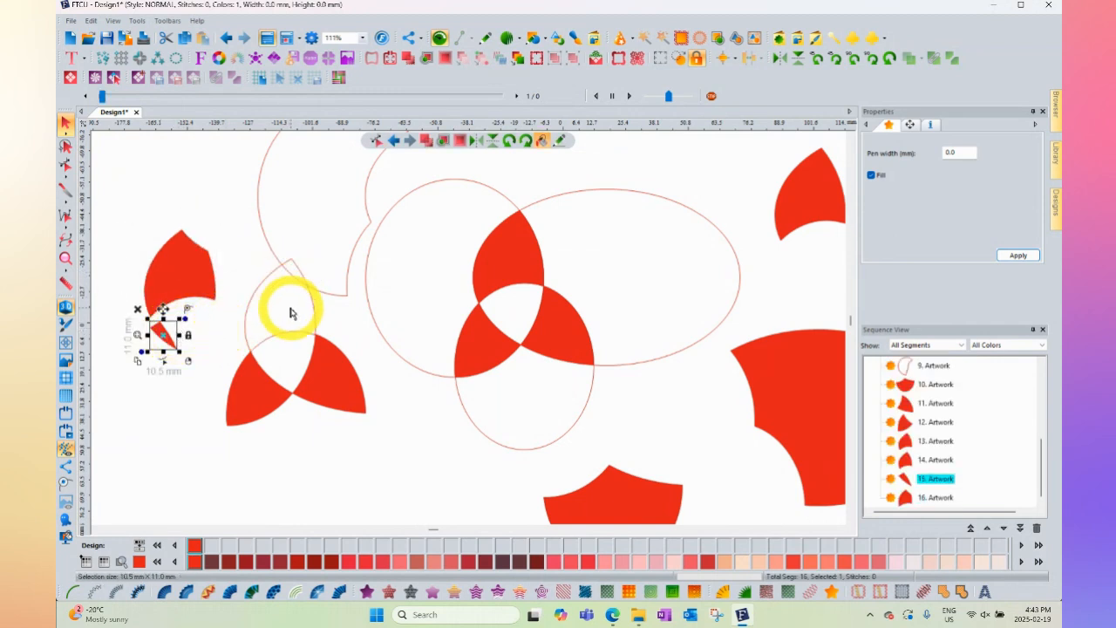
Create two more filled objects from the petal outline's area outside the crescent
click(557, 38)
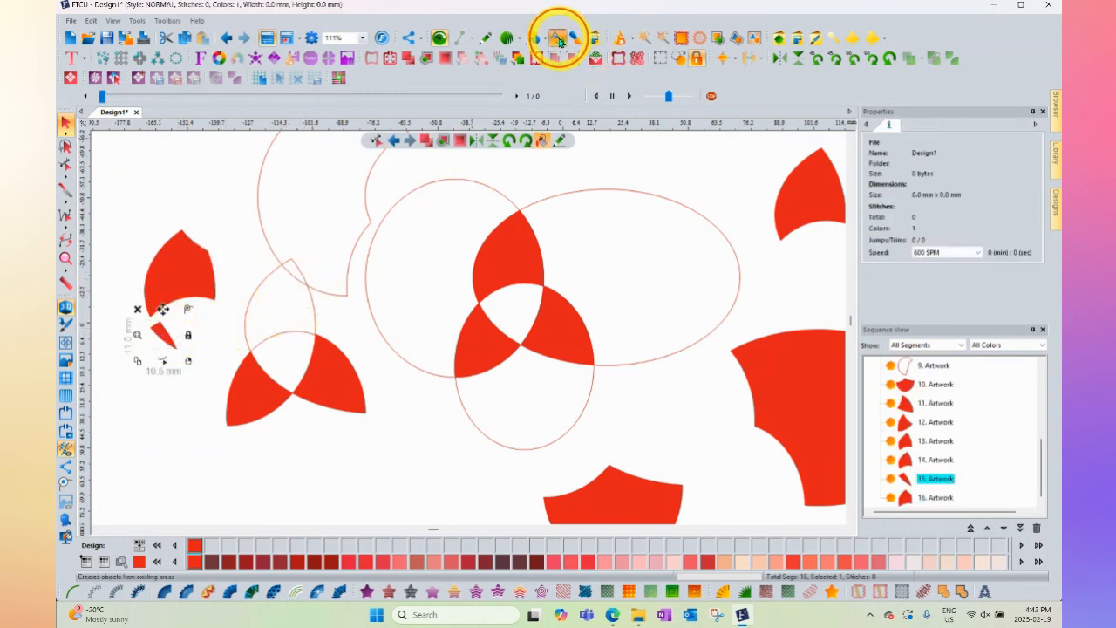
drag(332, 354, 284, 301)
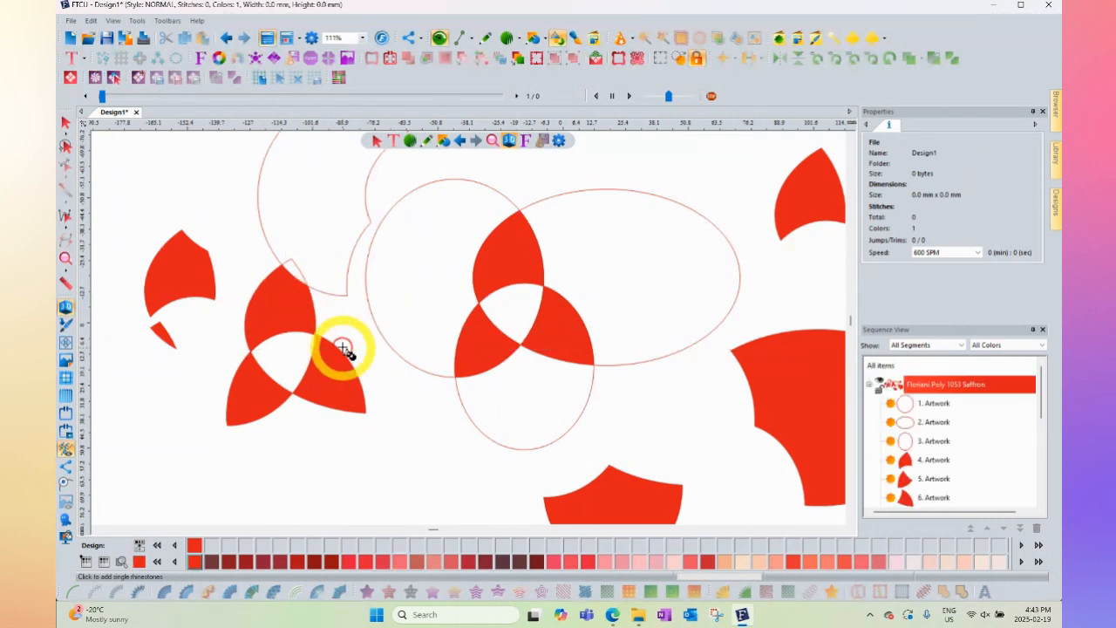
Move one new petal piece to the upper left and the other up inside the crescent outline, then deselect everything
click(67, 123)
click(302, 293)
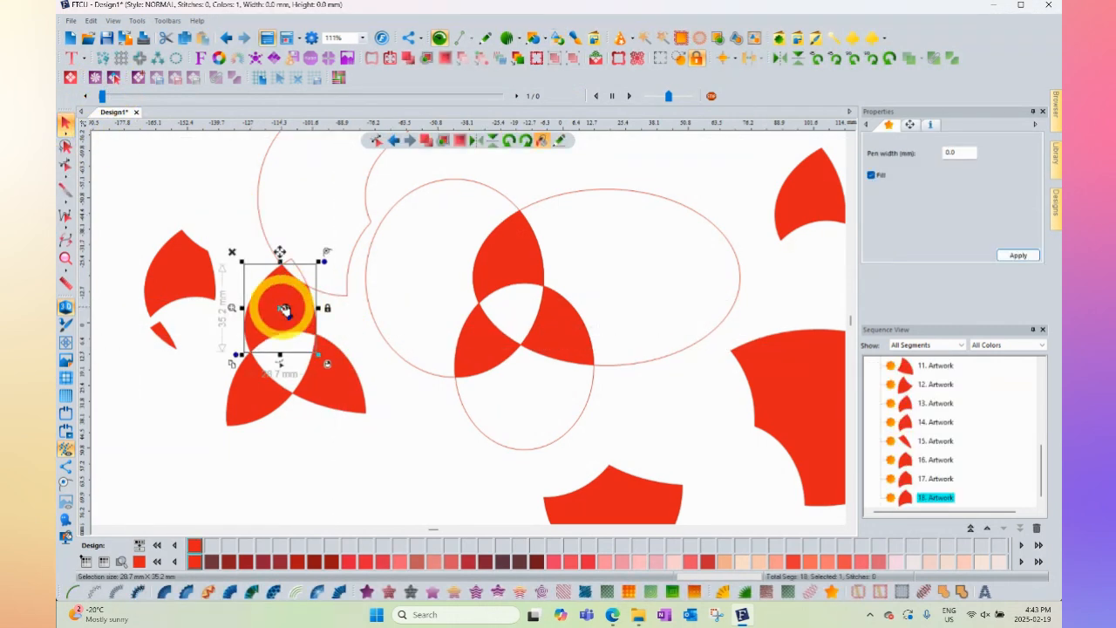
drag(250, 245, 236, 218)
drag(286, 307, 317, 194)
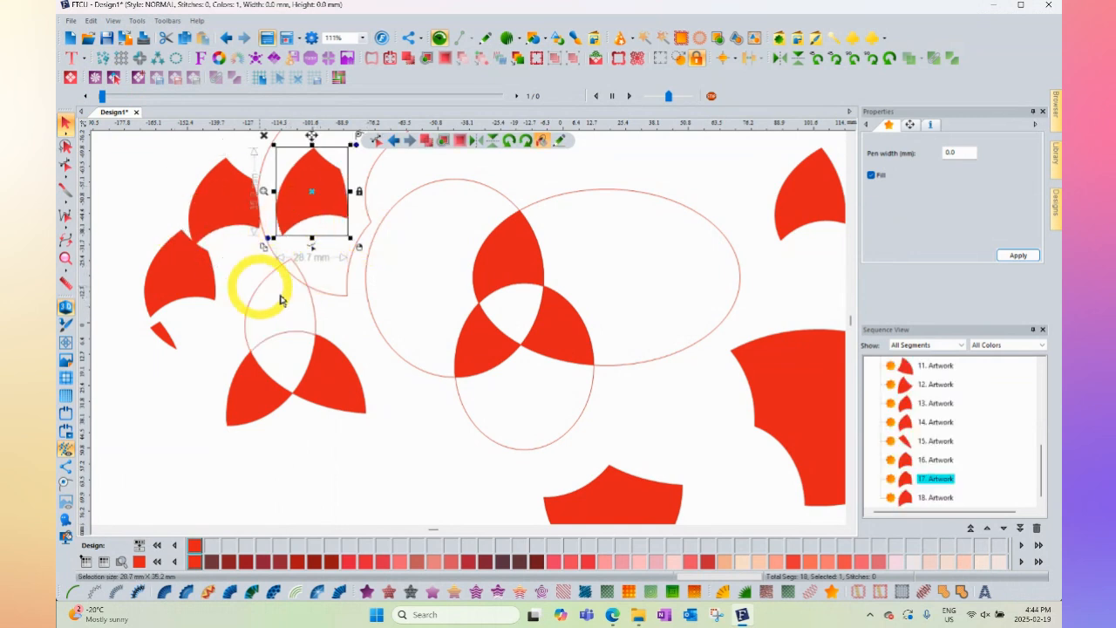
click(399, 412)
scroll(401, 416, down, 3)
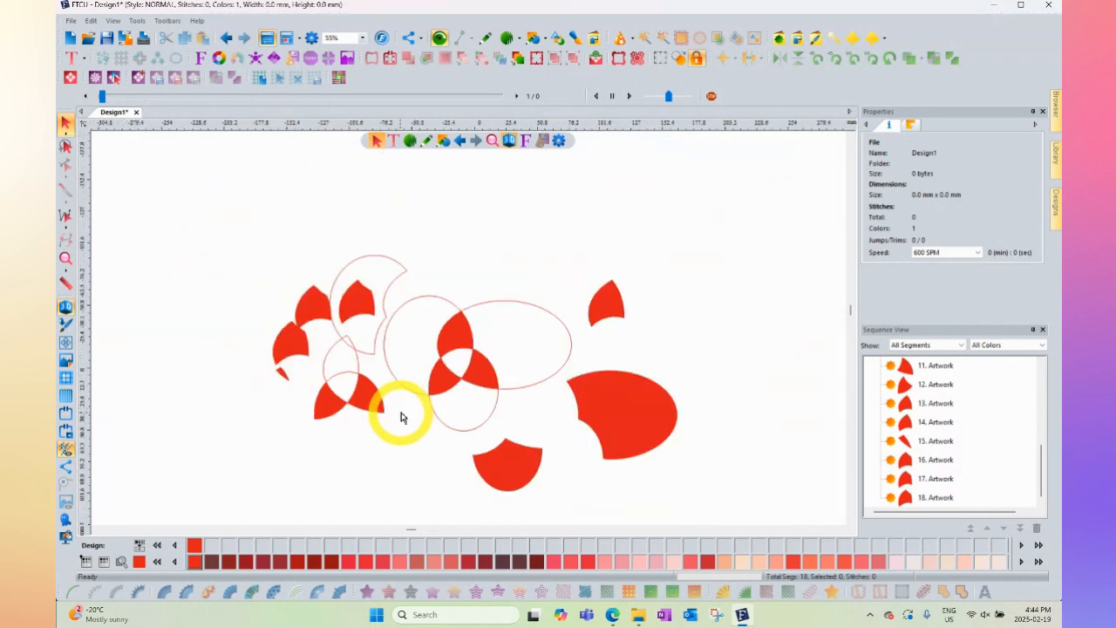